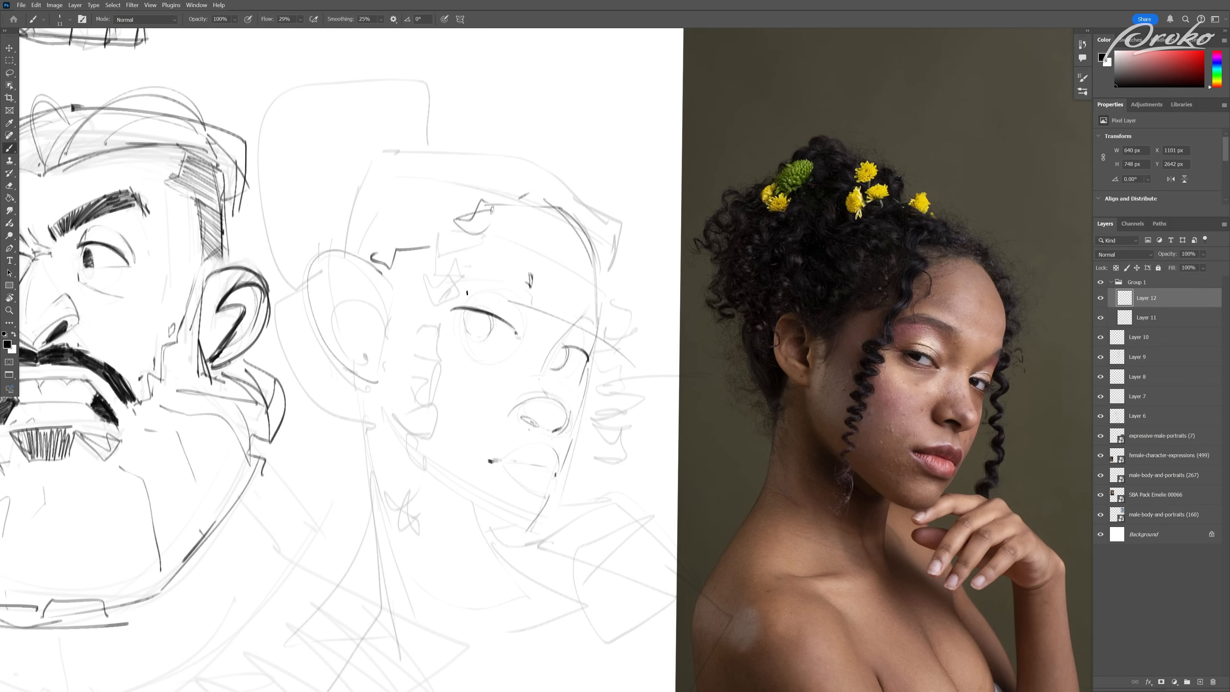
pyautogui.moveTo(584, 331); pyautogui.dragTo(336, 279)
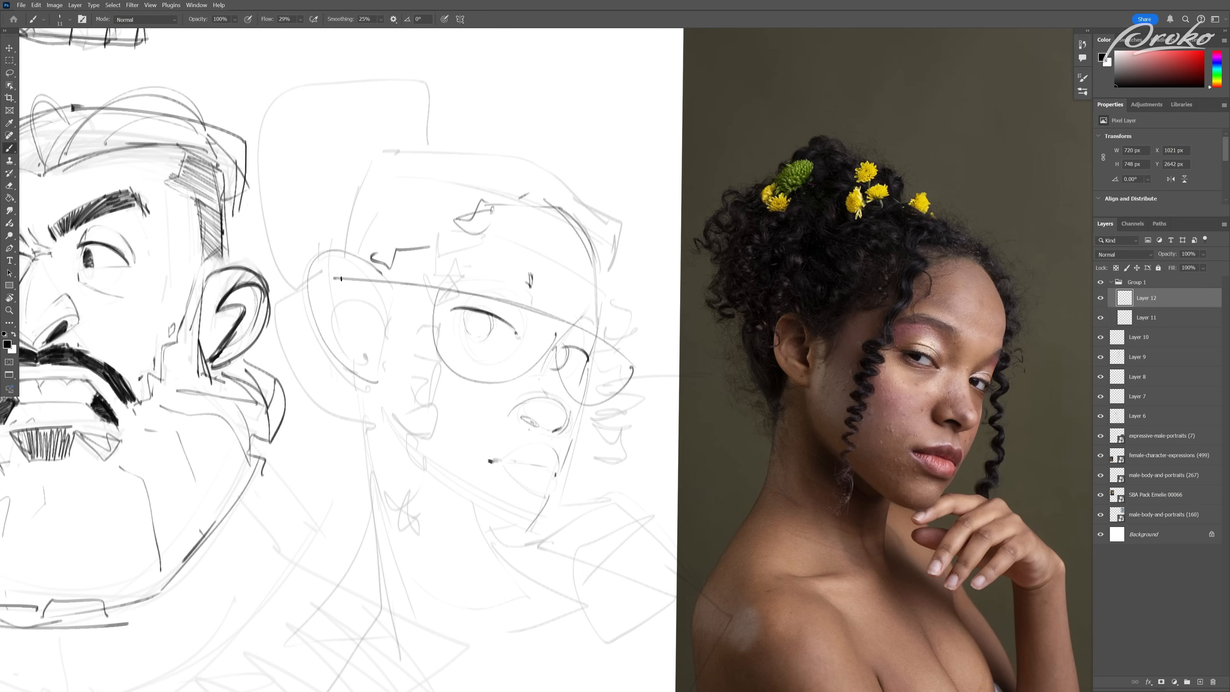
pyautogui.moveTo(649, 316)
pyautogui.mouseDown()
pyautogui.moveTo(368, 114)
pyautogui.moveTo(573, 155)
pyautogui.moveTo(654, 305)
pyautogui.mouseUp()
pyautogui.hotkey('ctrl', 'z')
pyautogui.hotkey('ctrl', 'z')
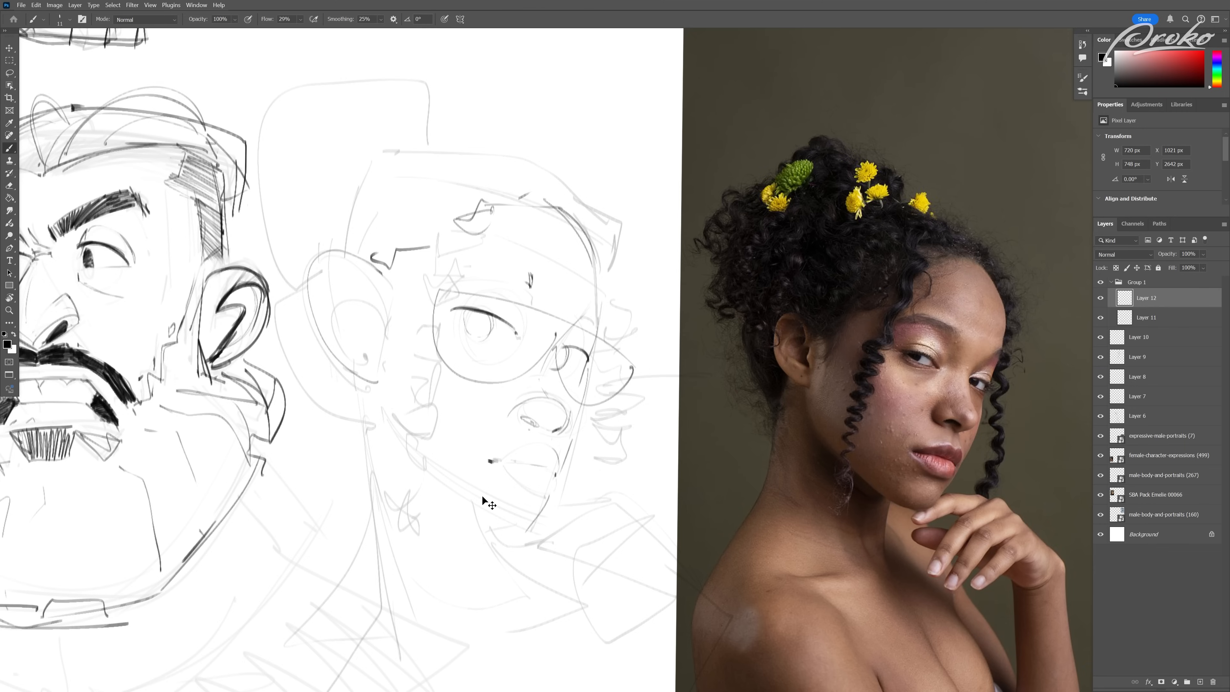
pyautogui.hotkey('ctrl', 'z')
pyautogui.hotkey('ctrl', 'z')
pyautogui.hotkey('ctrl', 'z')
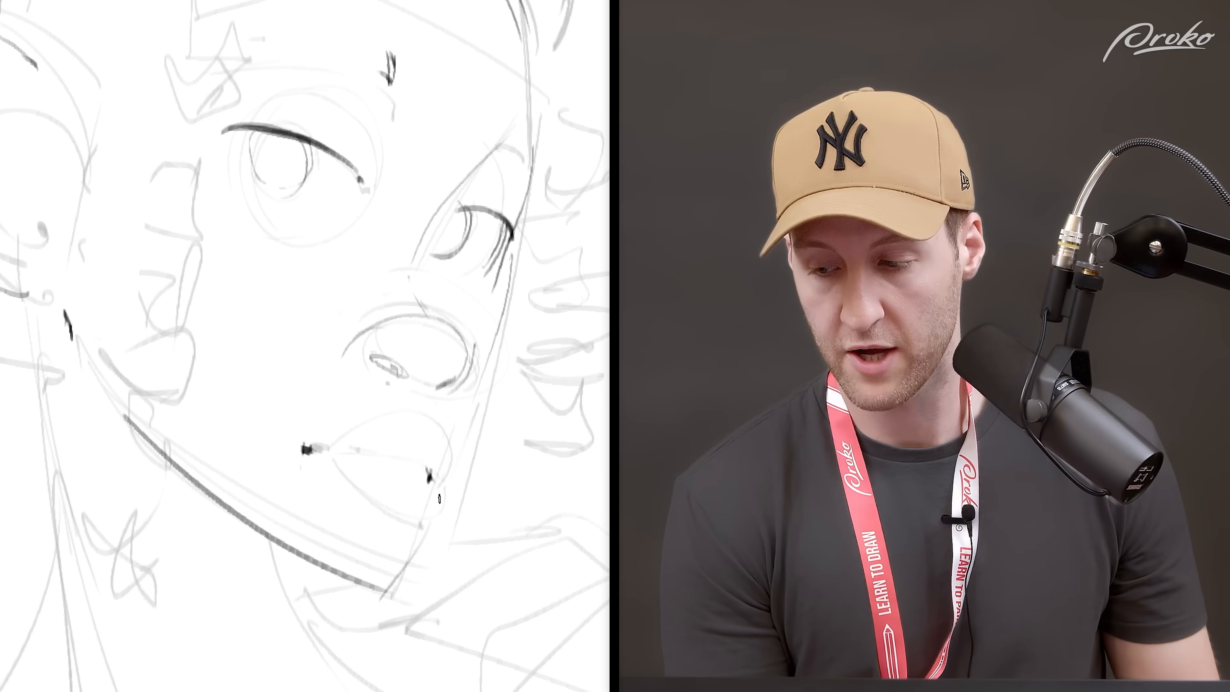
# Step: Sketch the line between the lips and the upper lip's curve, undoing the unwanted strokes
pyautogui.moveTo(330, 447); pyautogui.dragTo(428, 468)
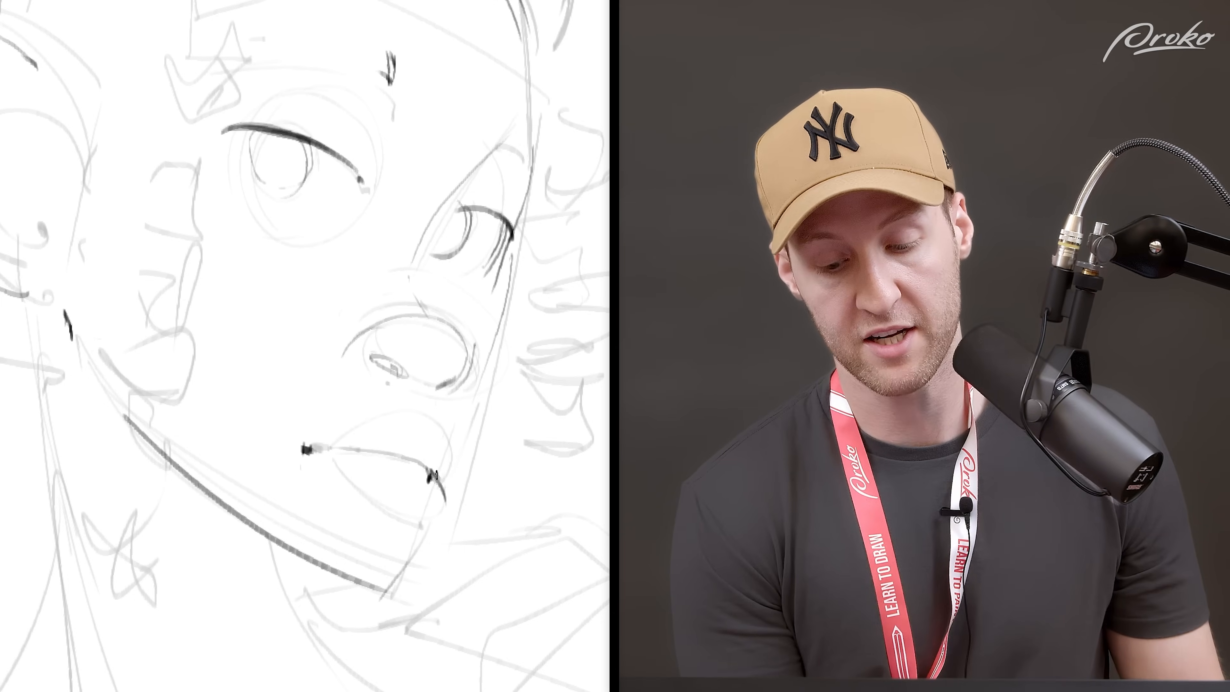
pyautogui.moveTo(430, 476); pyautogui.dragTo(454, 450)
pyautogui.hotkey('ctrl', 'z')
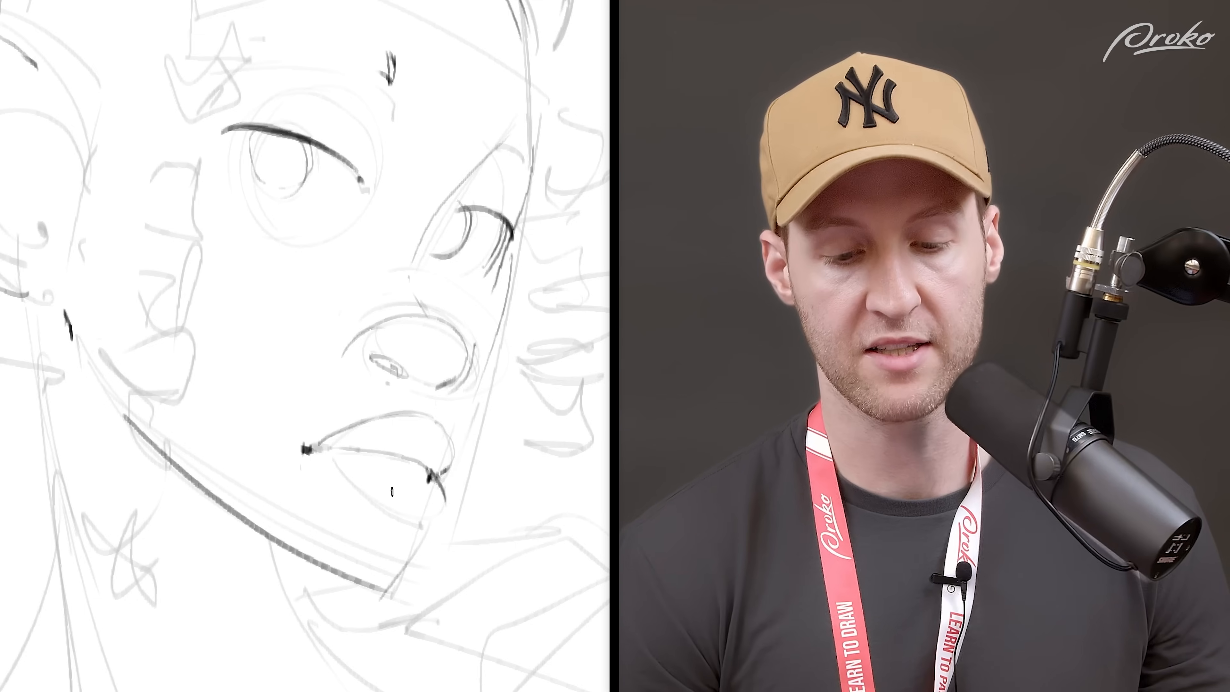
pyautogui.hotkey('ctrl', 'z')
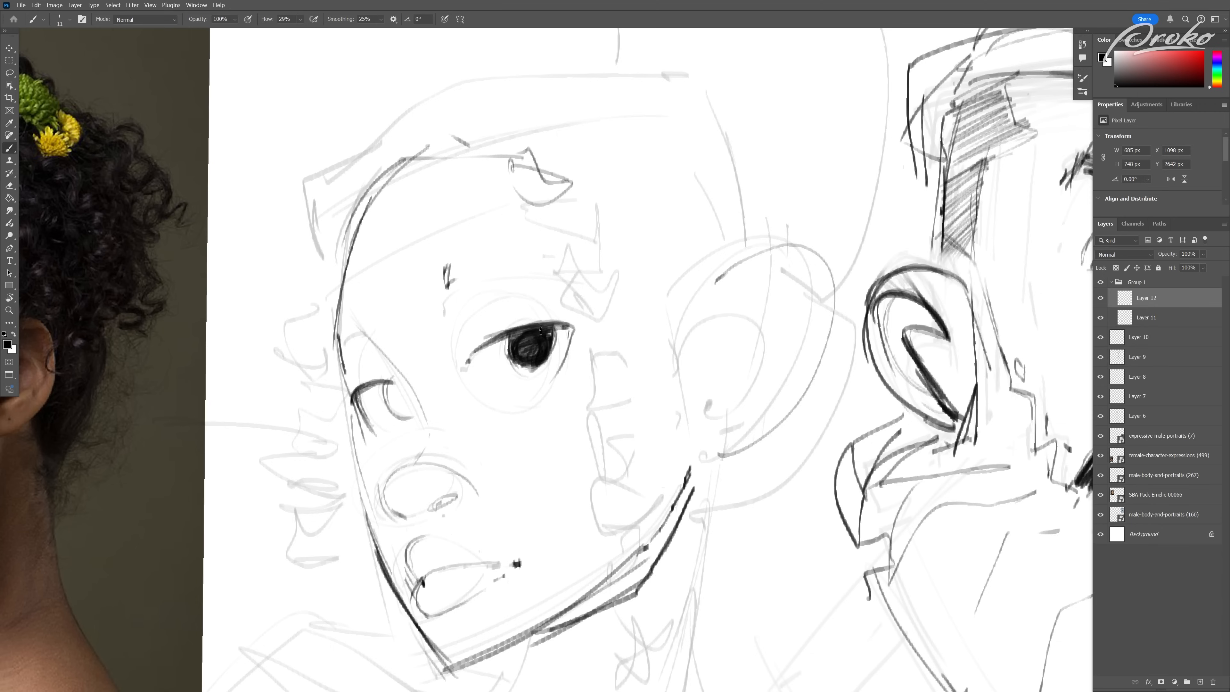
# Step: Flip the view back from its mirrored state and fill the far eye's iris with dark strokes
pyautogui.moveTo(581, 401); pyautogui.dragTo(552, 404)
pyautogui.hotkey('ctrl', 'shift', 'h')
pyautogui.moveTo(653, 500); pyautogui.dragTo(478, 463)
pyautogui.moveTo(627, 356); pyautogui.dragTo(652, 354)
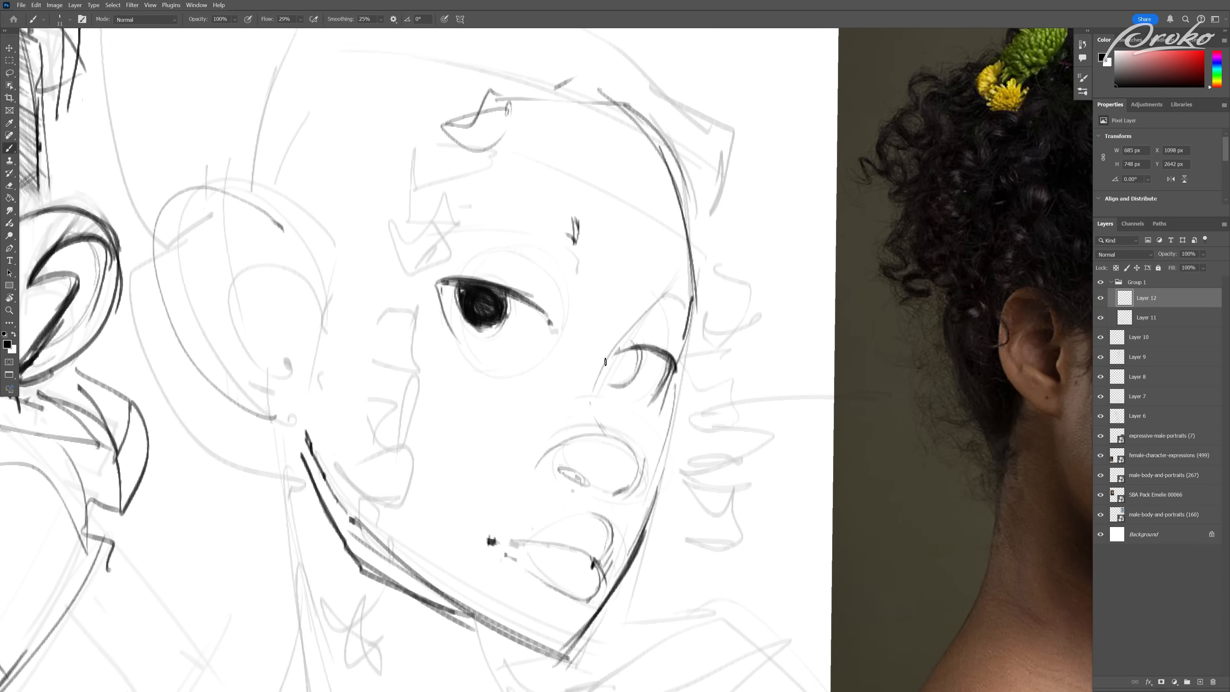
pyautogui.moveTo(624, 369); pyautogui.dragTo(633, 350)
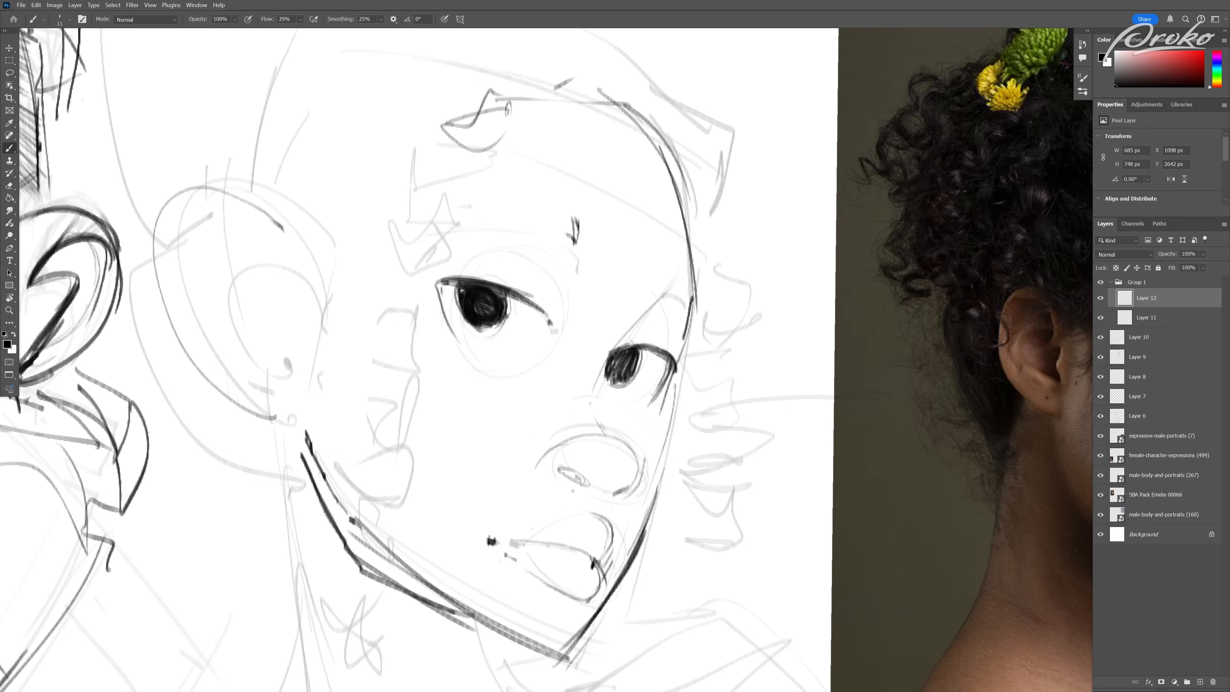
# Step: Refine the contour of the rounded nose below the far eye, undoing a misplaced bridge stroke
pyautogui.moveTo(659, 494); pyautogui.dragTo(579, 494)
pyautogui.moveTo(579, 494); pyautogui.dragTo(511, 478)
pyautogui.moveTo(581, 444); pyautogui.dragTo(640, 446)
pyautogui.hotkey('ctrl', 'z')
pyautogui.moveTo(616, 511)
pyautogui.mouseDown()
pyautogui.moveTo(552, 507)
pyautogui.moveTo(647, 487)
pyautogui.mouseUp()
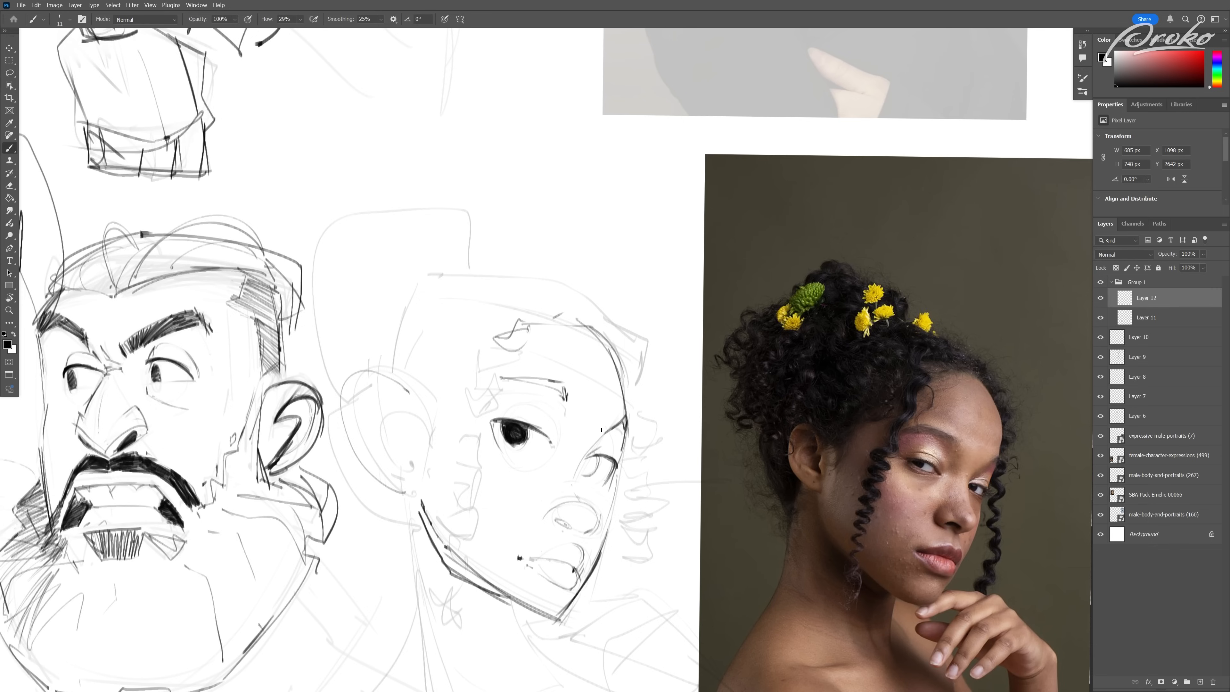
pyautogui.press('e')
pyautogui.press('b')
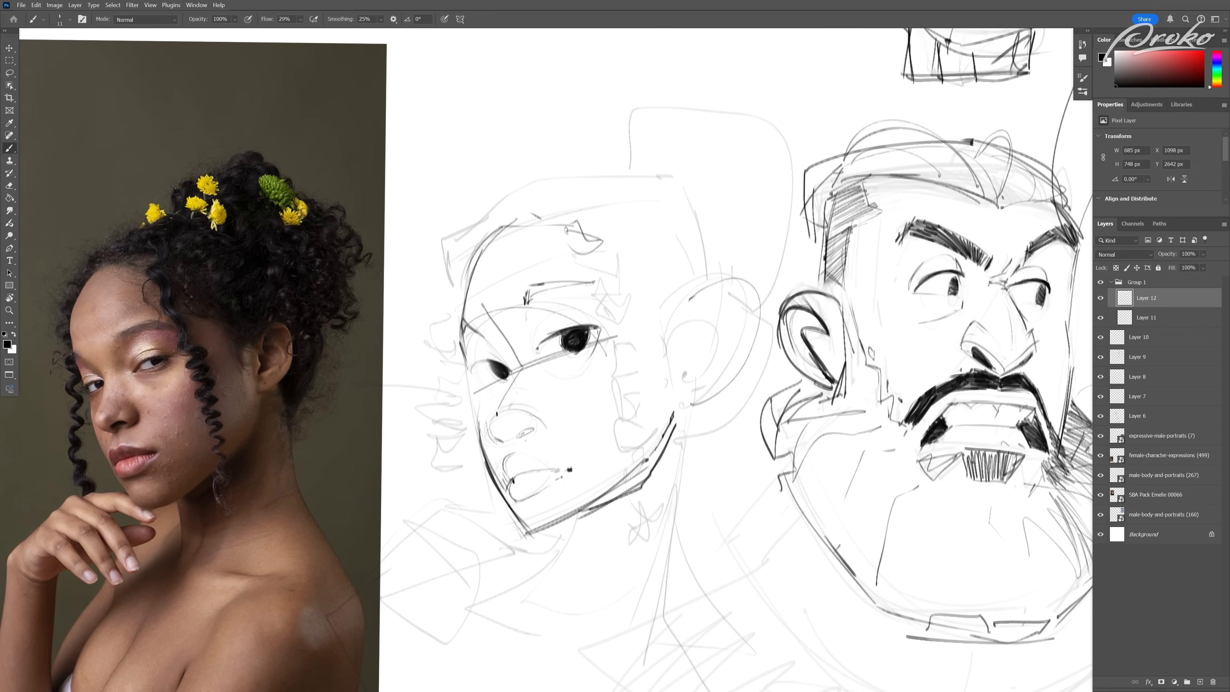
pyautogui.moveTo(562, 396)
pyautogui.mouseDown()
pyautogui.moveTo(474, 399)
pyautogui.moveTo(557, 398)
pyautogui.mouseUp()
pyautogui.moveTo(464, 397); pyautogui.dragTo(543, 574)
pyautogui.moveTo(388, 227); pyautogui.dragTo(463, 376)
pyautogui.moveTo(614, 128)
pyautogui.mouseDown()
pyautogui.moveTo(398, 229)
pyautogui.moveTo(584, 144)
pyautogui.mouseUp()
pyautogui.moveTo(581, 143)
pyautogui.mouseDown()
pyautogui.moveTo(639, 272)
pyautogui.moveTo(712, 511)
pyautogui.mouseUp()
pyautogui.moveTo(710, 507); pyautogui.dragTo(561, 574)
pyautogui.hotkey('ctrl', 'z')
pyautogui.hotkey('ctrl', 'z')
pyautogui.hotkey('ctrl', 'z')
pyautogui.hotkey('ctrl', 'z')
pyautogui.hotkey('ctrl', 'z')
pyautogui.hotkey('ctrl', 'z')
pyautogui.hotkey('ctrl', 'z')
pyautogui.hotkey('ctrl', 'z')
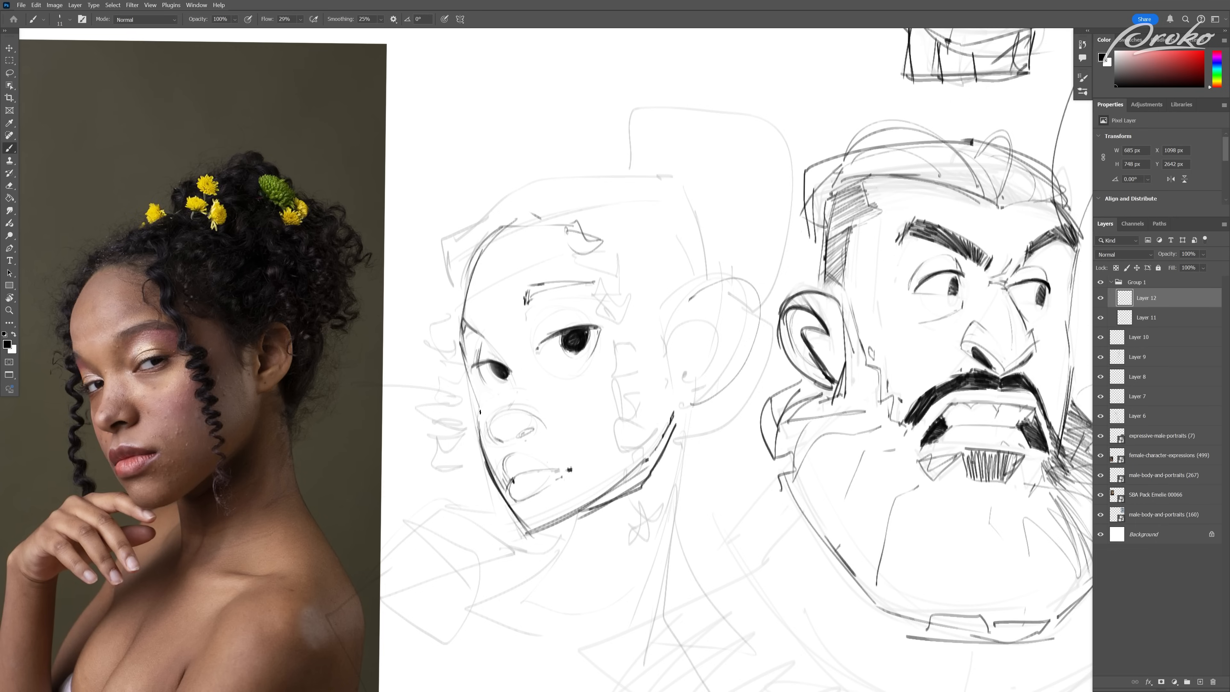
# Step: Try isolating the woman's mouth and lower face with a freehand Lasso selection, and clear it
pyautogui.moveTo(569, 451); pyautogui.dragTo(516, 394)
pyautogui.click(9, 74)
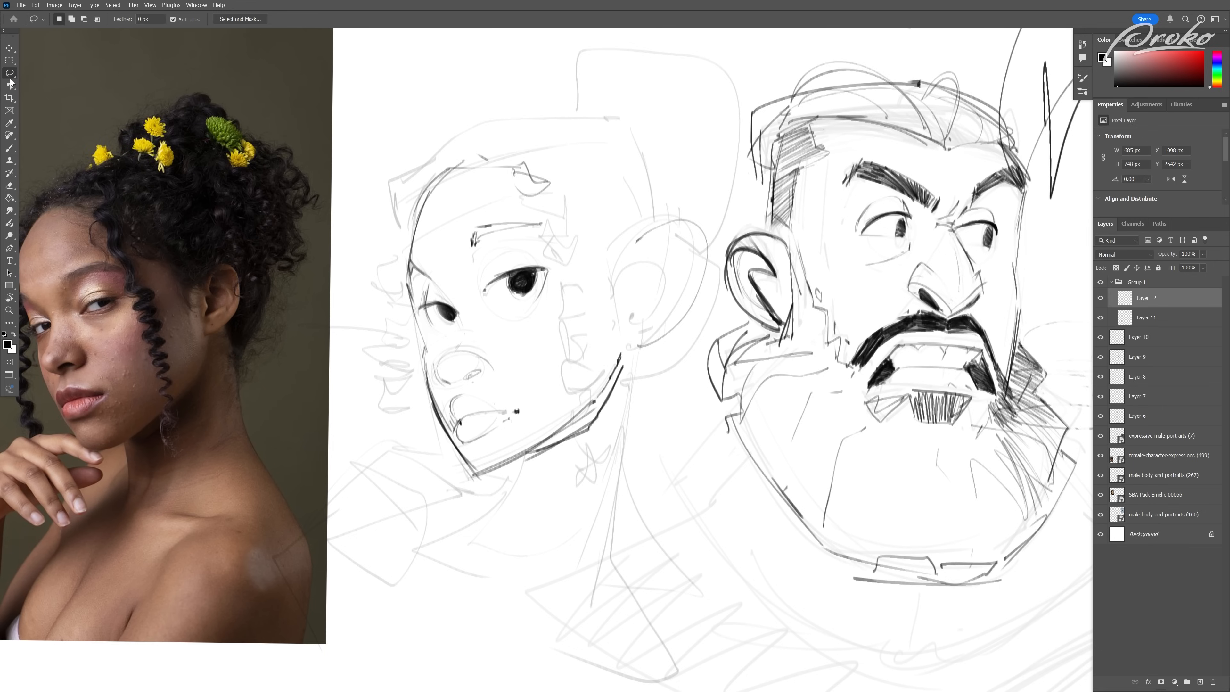
pyautogui.moveTo(457, 441)
pyautogui.mouseDown()
pyautogui.moveTo(427, 359)
pyautogui.moveTo(496, 341)
pyautogui.moveTo(521, 412)
pyautogui.mouseUp()
pyautogui.hotkey('ctrl', 'd')
pyautogui.moveTo(565, 490); pyautogui.dragTo(554, 496)
pyautogui.moveTo(505, 363)
pyautogui.mouseDown()
pyautogui.moveTo(579, 339)
pyautogui.moveTo(571, 349)
pyautogui.moveTo(568, 325)
pyautogui.moveTo(582, 361)
pyautogui.moveTo(473, 378)
pyautogui.mouseUp()
pyautogui.press('b')
pyautogui.press('e')
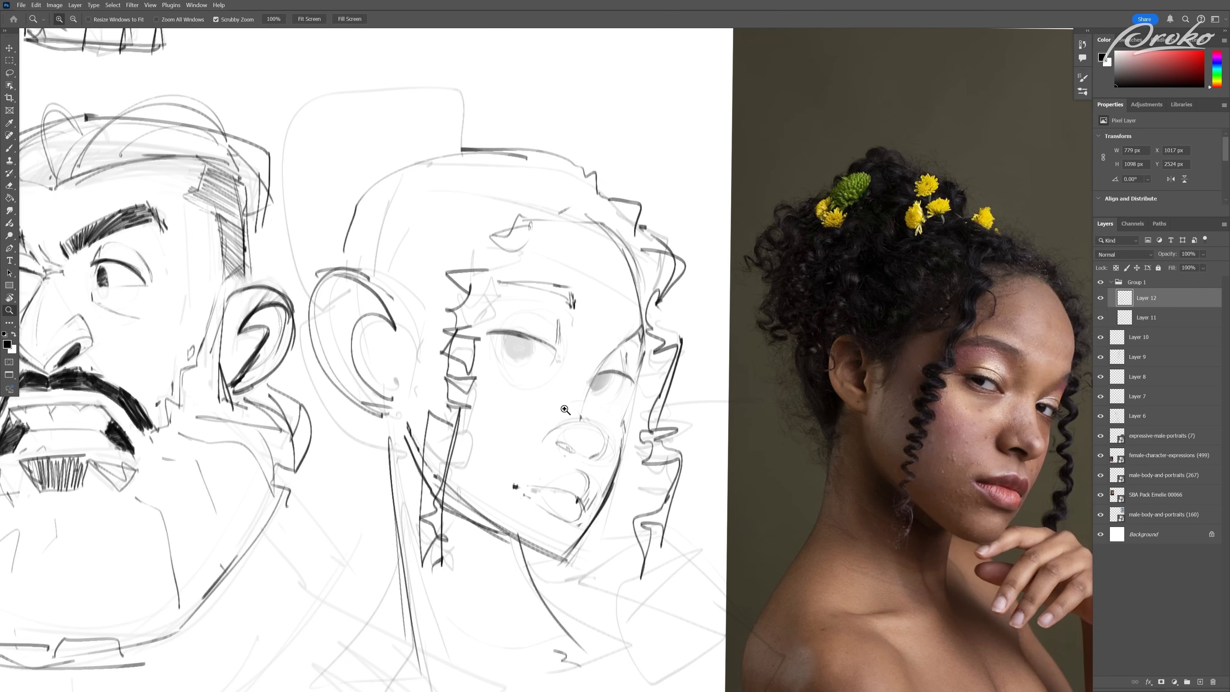
# Step: Erase the flat guide for the near eyebrow and redraw it as a slanted, frowning brow
pyautogui.click(423, 246)
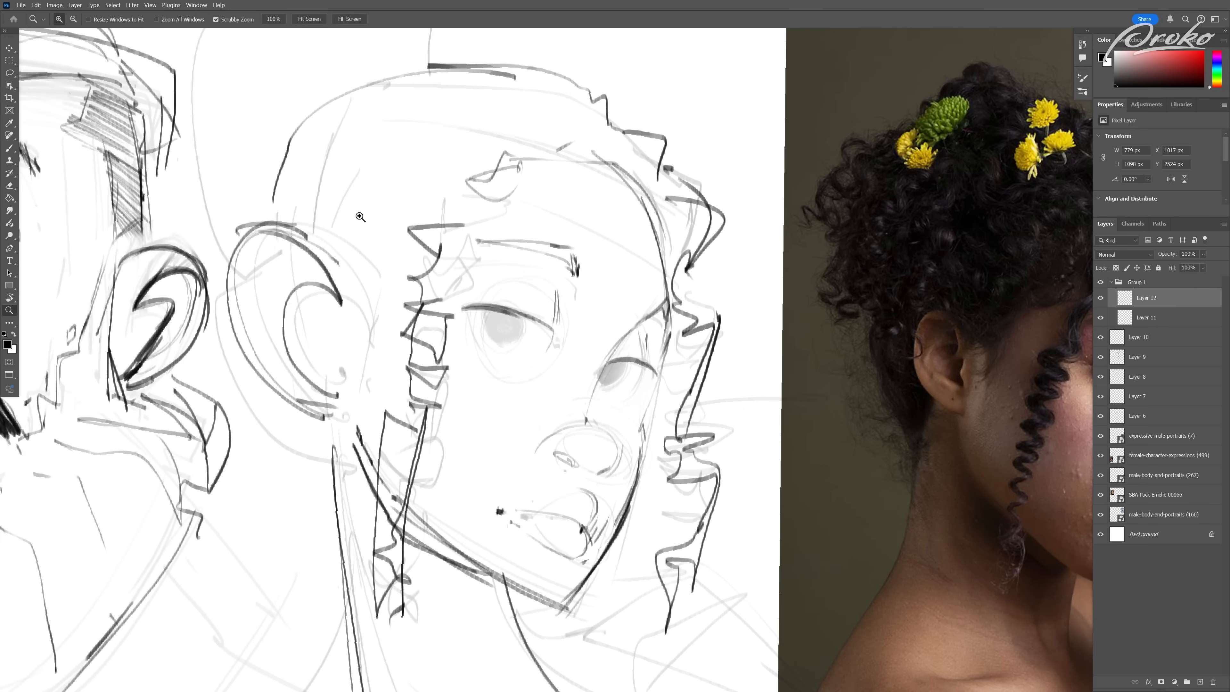
pyautogui.press('e')
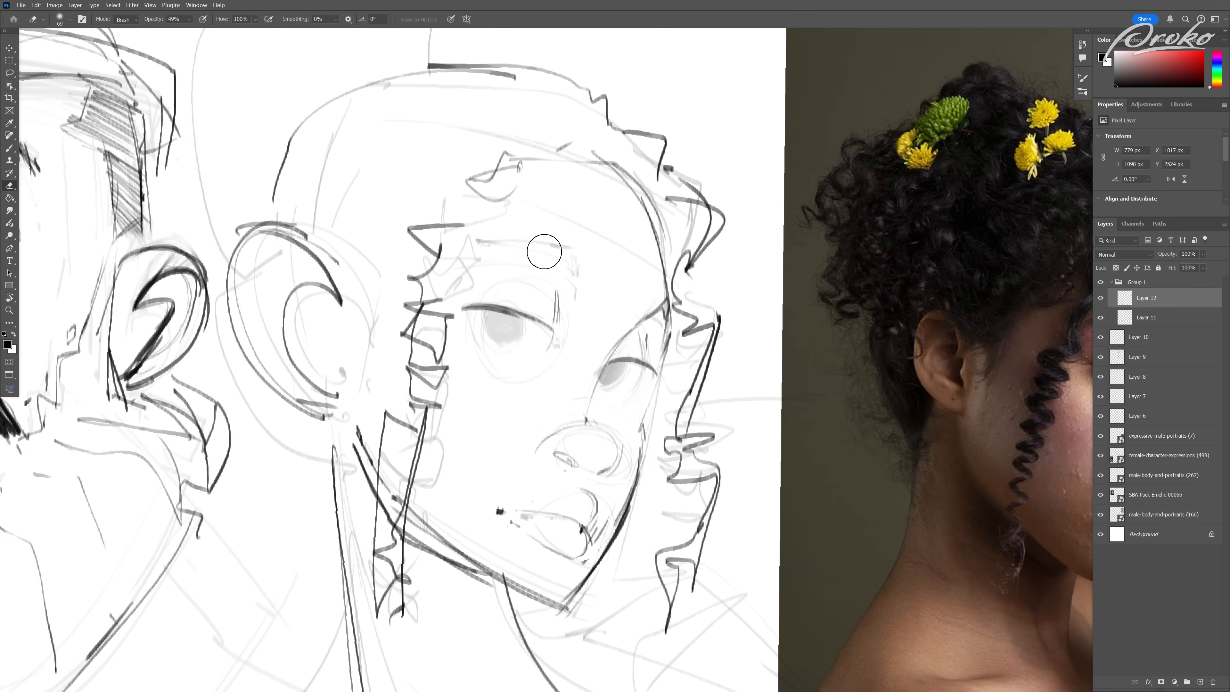
pyautogui.press('b')
pyautogui.moveTo(466, 249); pyautogui.dragTo(580, 312)
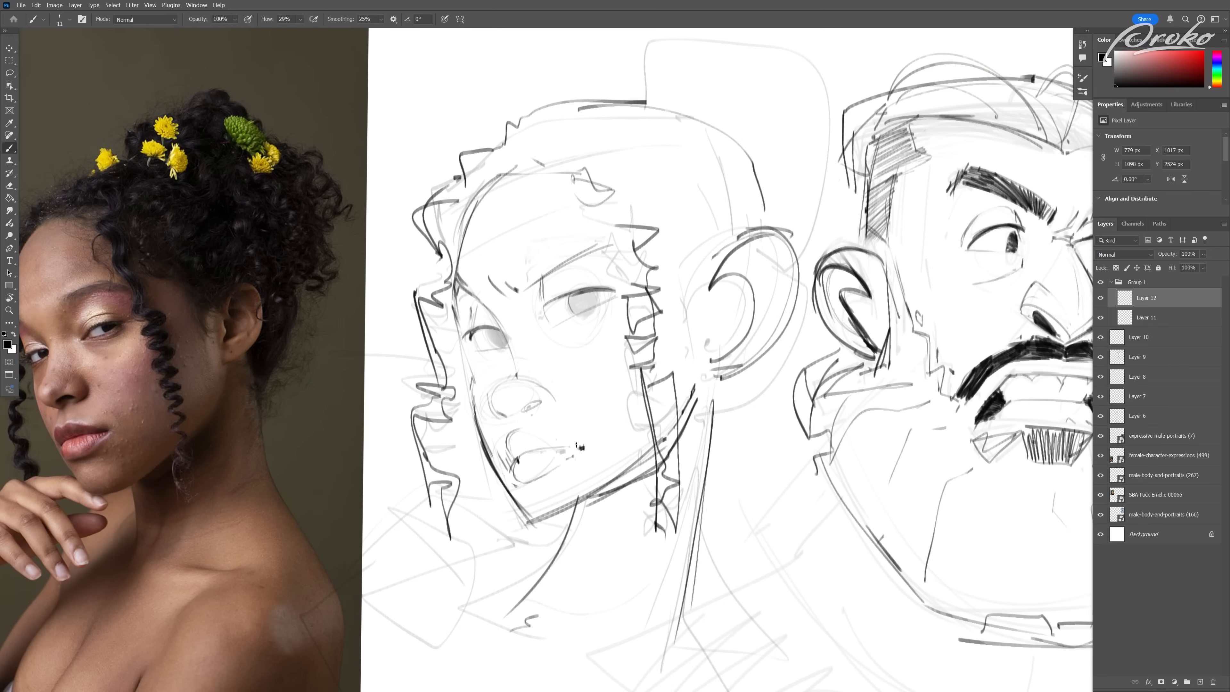
# Step: Extend the jagged curl outlines of the lock beside the near eye and the top of the hair bun
pyautogui.moveTo(661, 343); pyautogui.dragTo(633, 335)
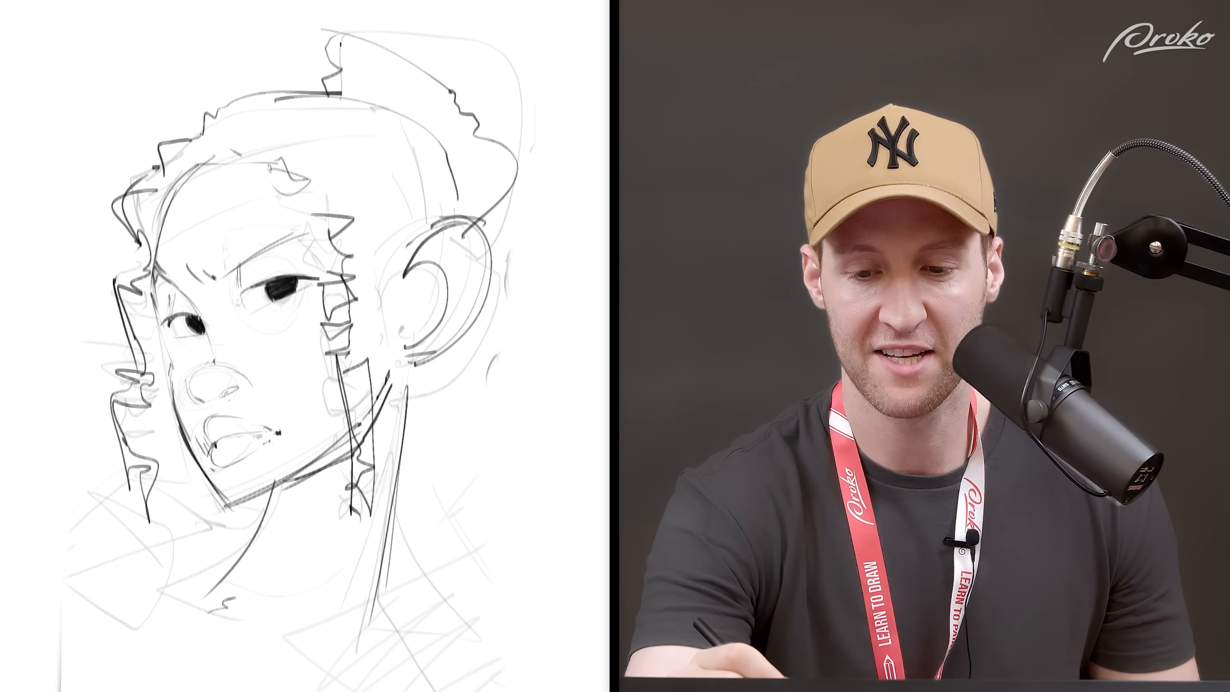
pyautogui.moveTo(353, 34); pyautogui.dragTo(363, 14)
pyautogui.moveTo(377, 44); pyautogui.dragTo(385, 17)
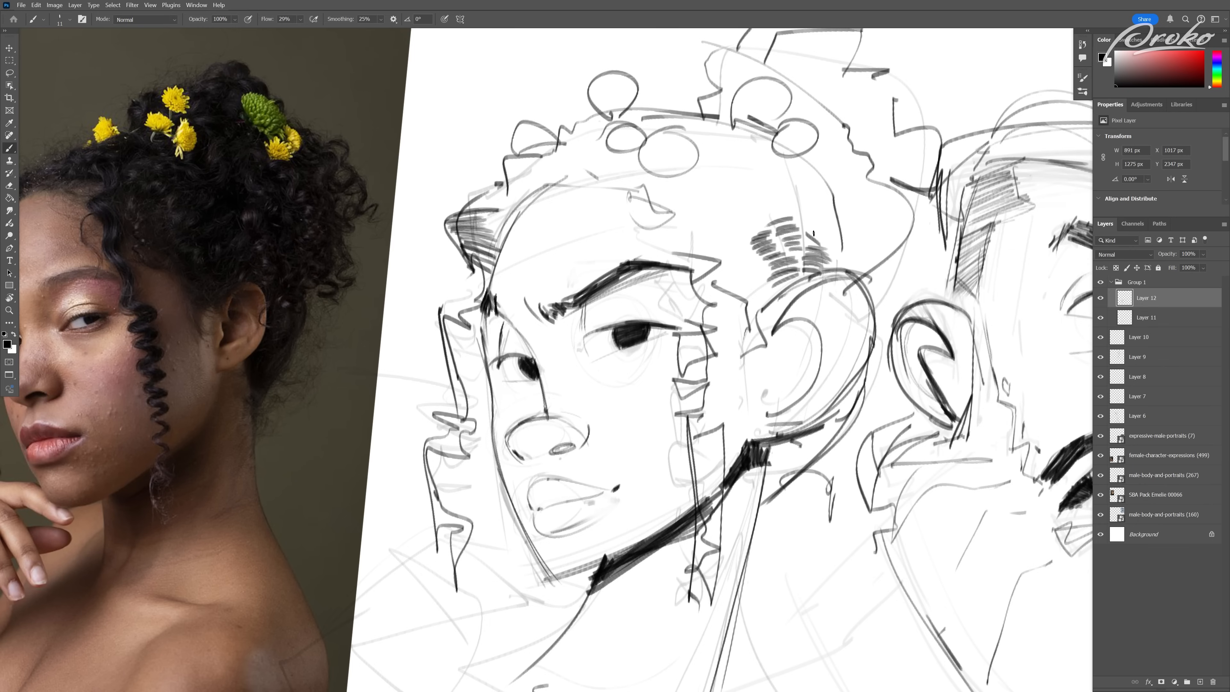
pyautogui.moveTo(658, 240); pyautogui.dragTo(818, 187)
pyautogui.moveTo(639, 208); pyautogui.dragTo(804, 170)
pyautogui.moveTo(678, 190); pyautogui.dragTo(789, 167)
pyautogui.hotkey('ctrl', 'z')
pyautogui.hotkey('ctrl', 'z')
pyautogui.hotkey('ctrl', 'z')
pyautogui.hotkey('ctrl', 'z')
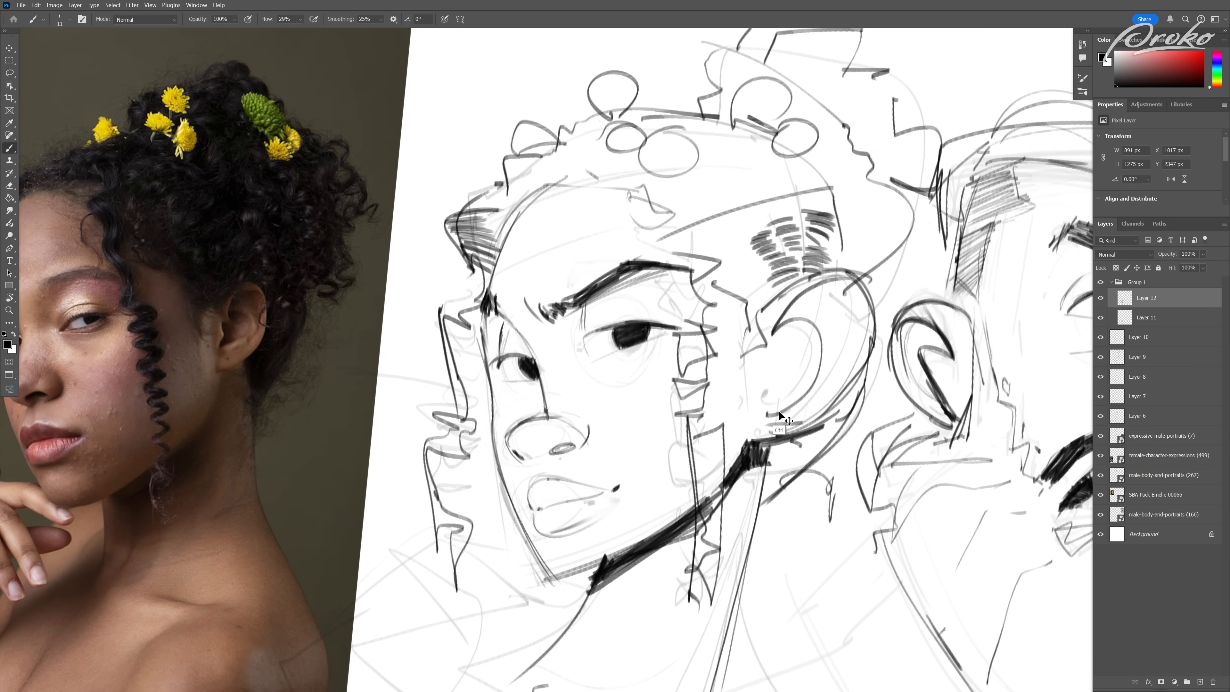
# Step: Fill the hair above the ear and across the head with rows of short, curved curl strokes
pyautogui.moveTo(730, 332); pyautogui.dragTo(725, 335)
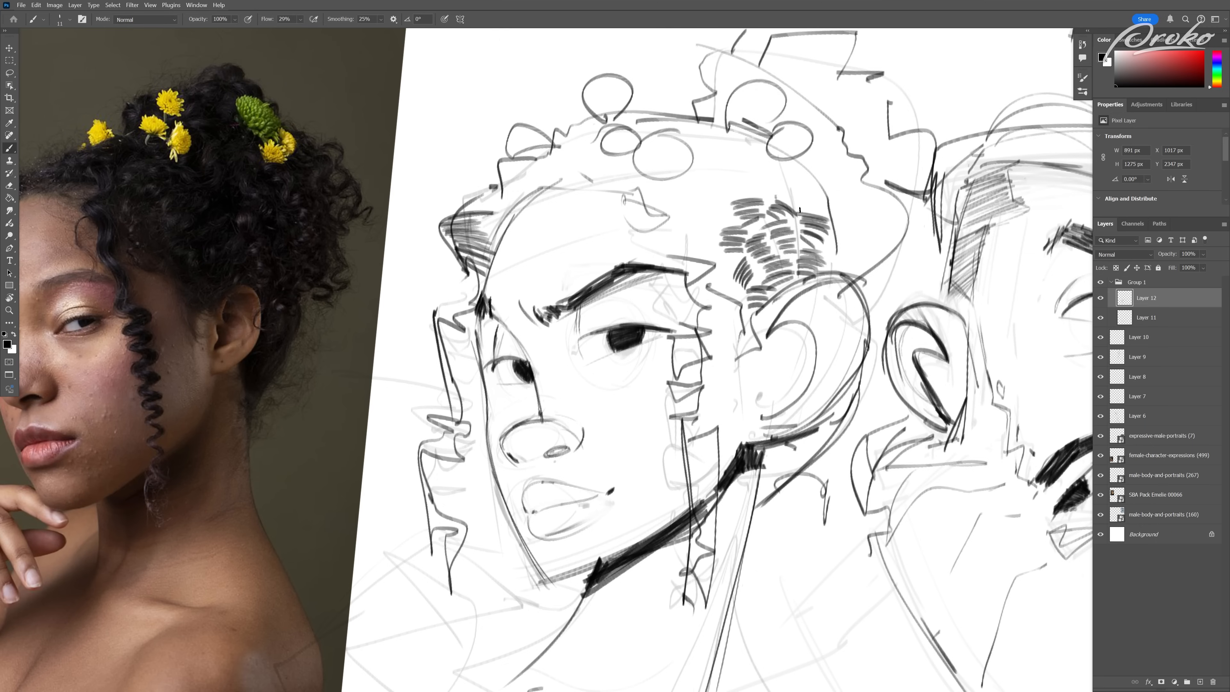
pyautogui.moveTo(896, 320); pyautogui.dragTo(830, 381)
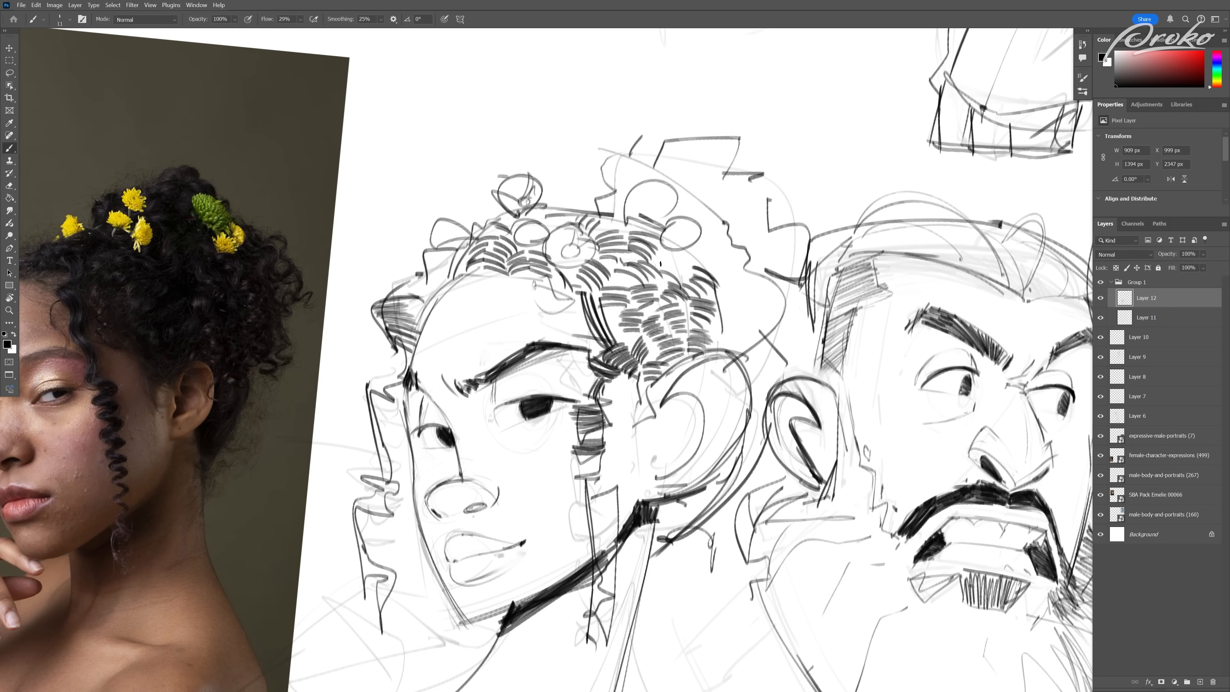
pyautogui.moveTo(668, 265); pyautogui.dragTo(688, 271)
# Step: Define the near eye with a curved upper lash line and an eyelid crease above it
pyautogui.moveTo(514, 266); pyautogui.dragTo(632, 294)
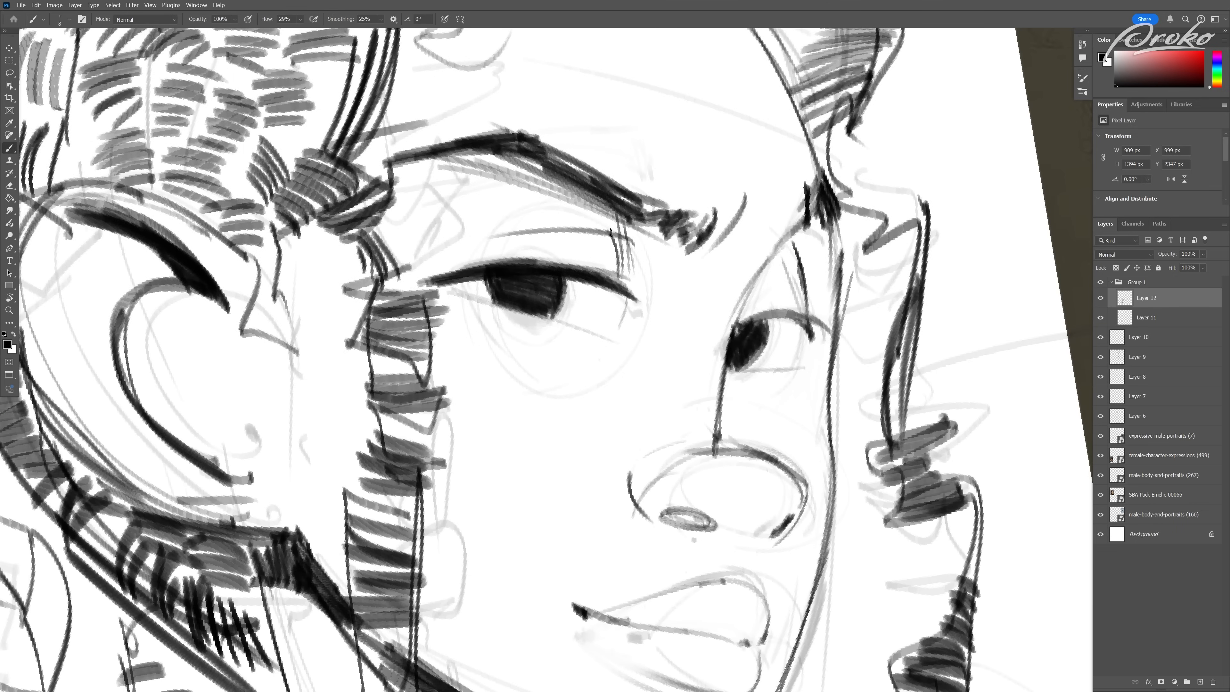
pyautogui.moveTo(438, 257); pyautogui.dragTo(604, 231)
pyautogui.moveTo(438, 257); pyautogui.dragTo(610, 233)
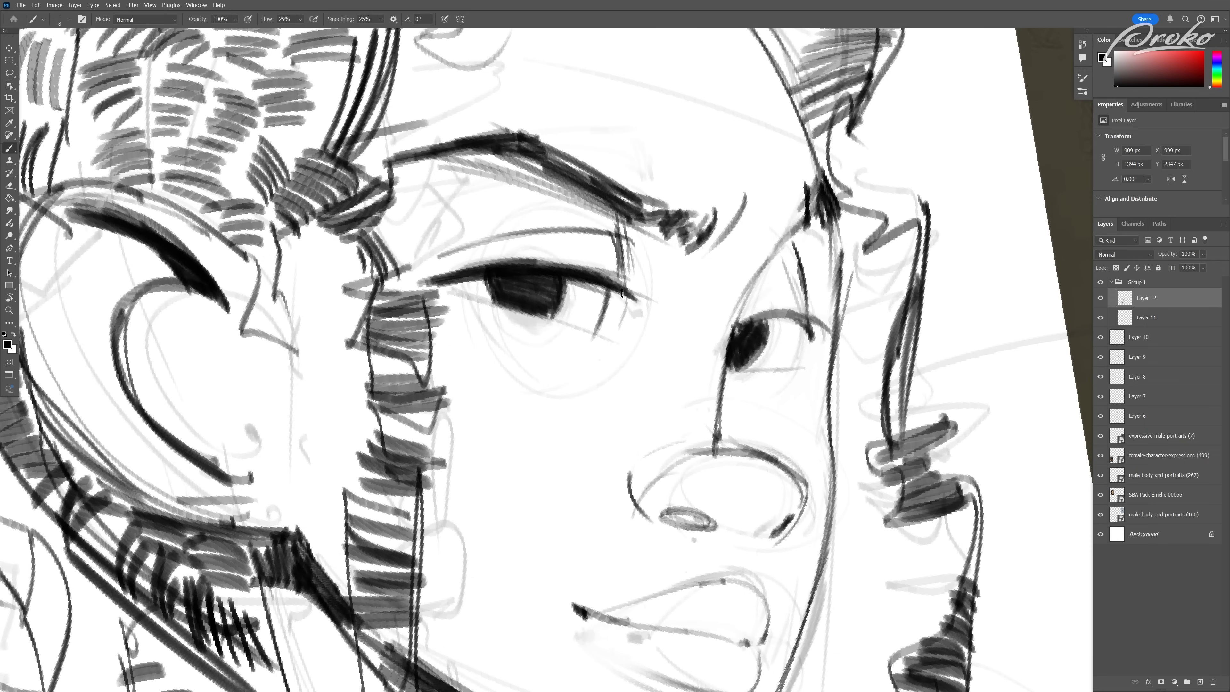
# Step: Lasso the stray sketch lines beneath the near eyebrow, delete them and clear the selection
pyautogui.moveTo(488, 241)
pyautogui.mouseDown()
pyautogui.moveTo(565, 248)
pyautogui.moveTo(490, 244)
pyautogui.mouseUp()
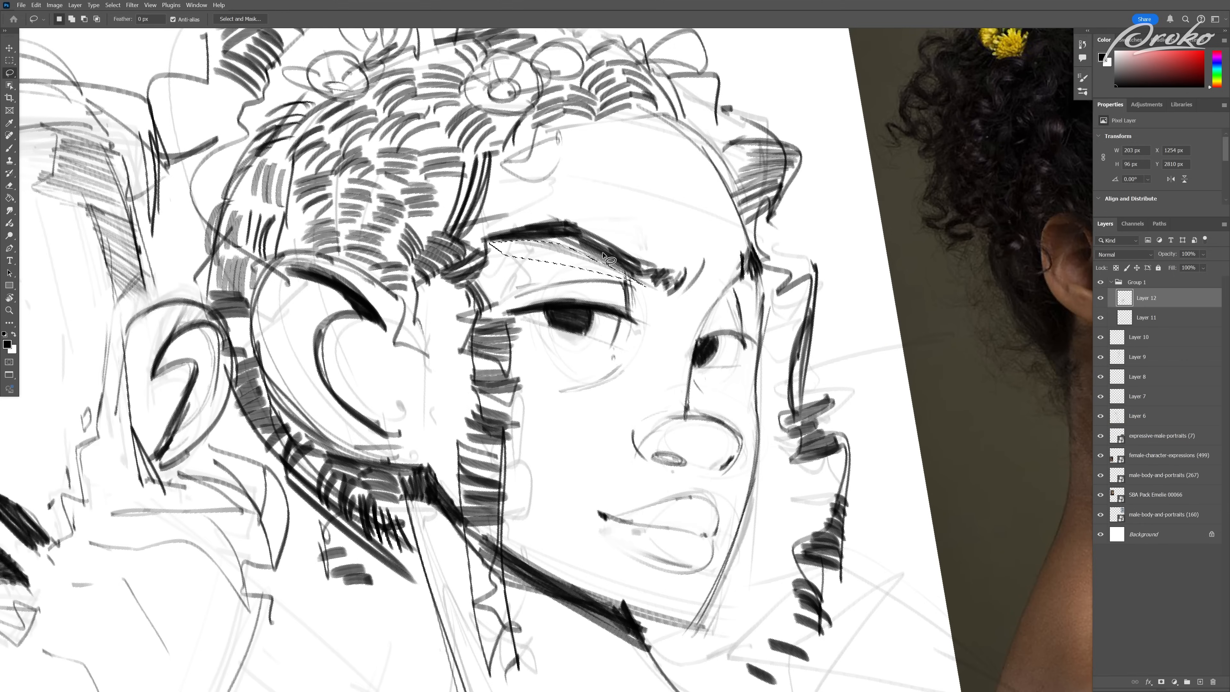
pyautogui.press('Delete')
pyautogui.hotkey('ctrl', 'd')
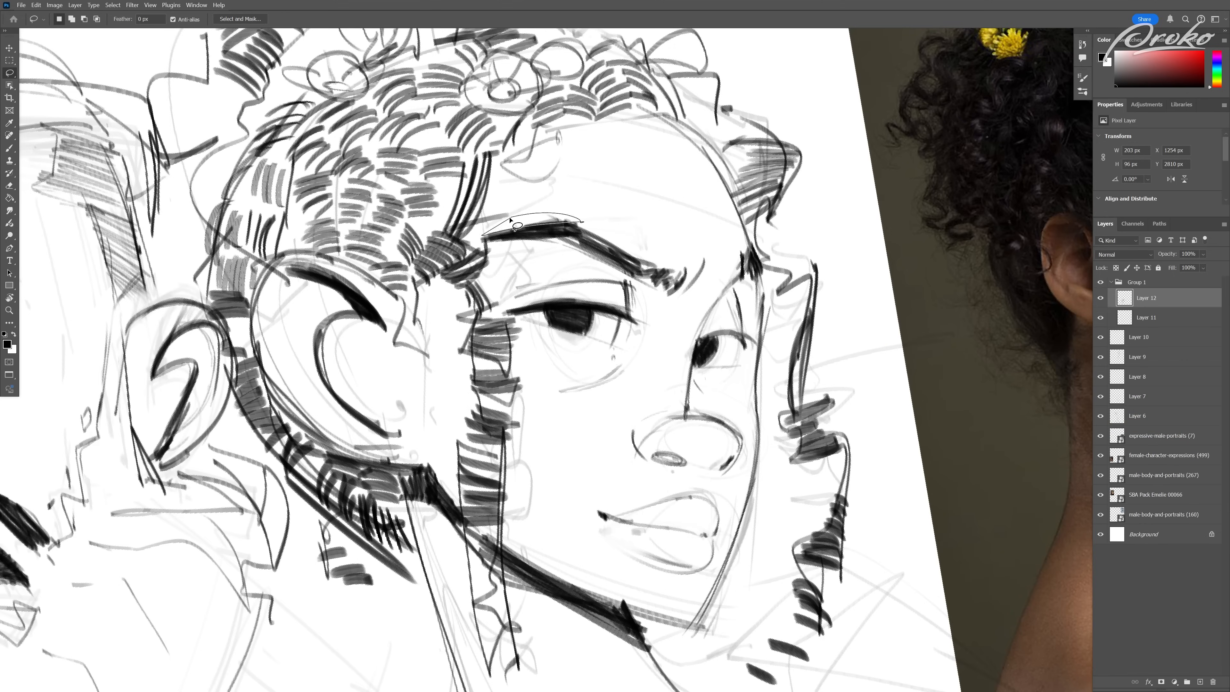